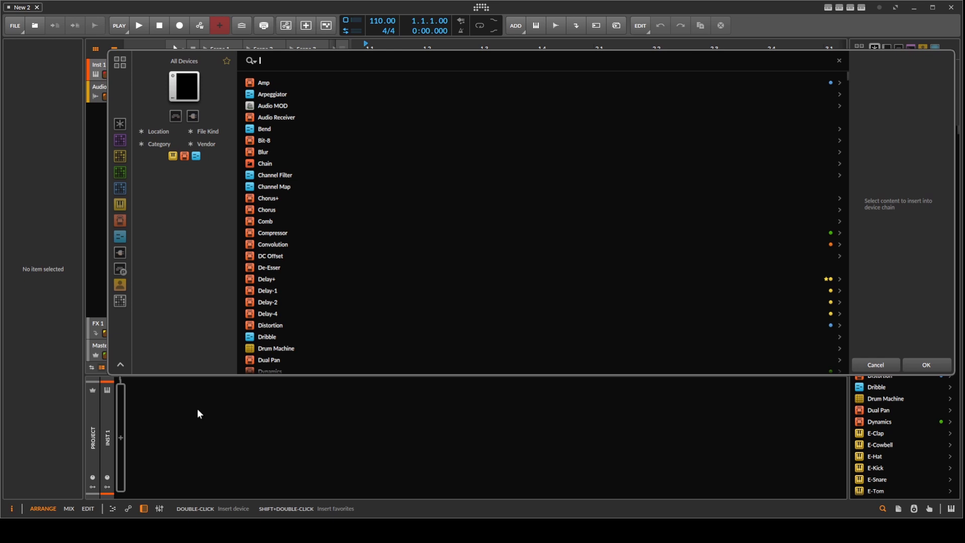
Find the Sampler in the device browser and insert it on the first instrument track.
{"action": "type", "text": "am"}
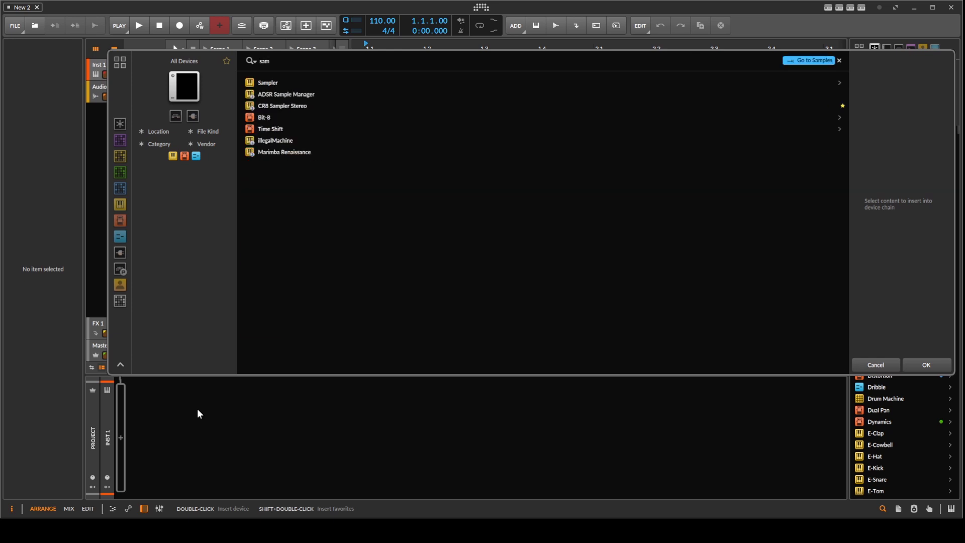
{"action": "left_click", "coordinate": [271, 87]}
{"action": "double_click", "coordinate": [270, 85]}
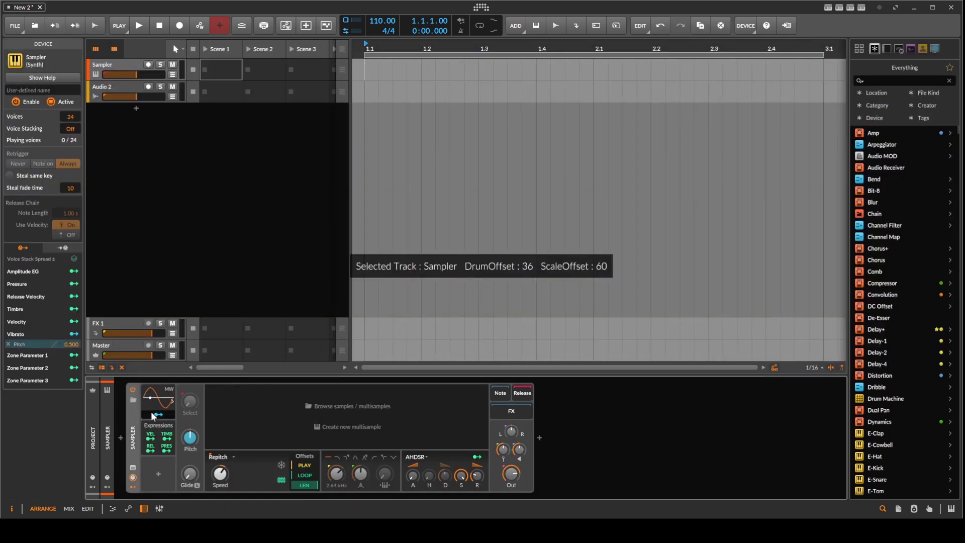
Load the Indian Woman preset into the Sampler and record-arm its track.
{"action": "left_click", "coordinate": [130, 400]}
{"action": "type", "text": "in"}
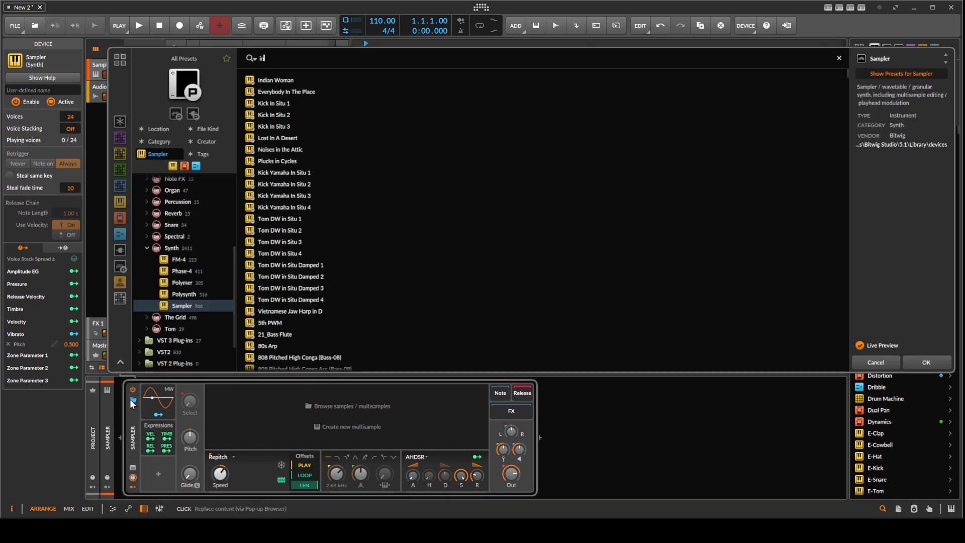
{"action": "double_click", "coordinate": [287, 79]}
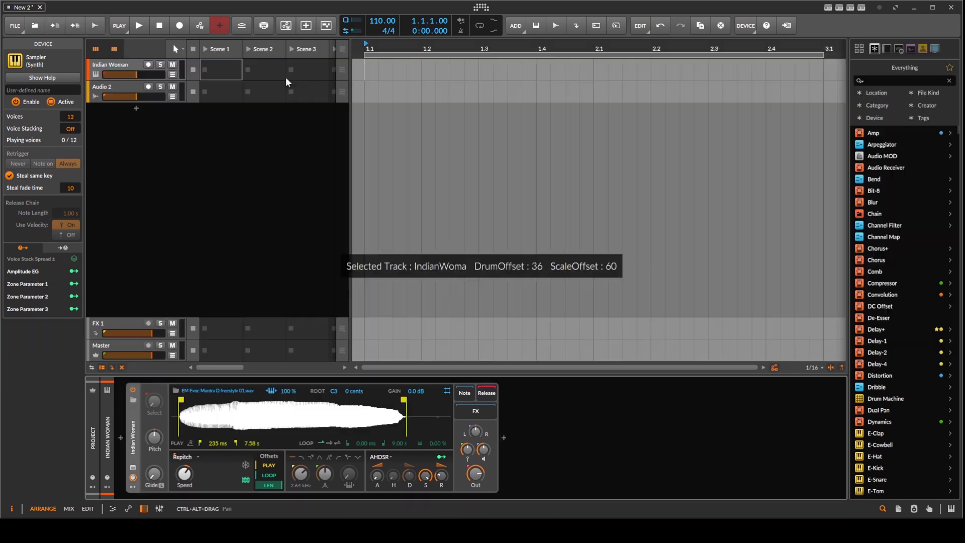
{"action": "left_click", "coordinate": [149, 64]}
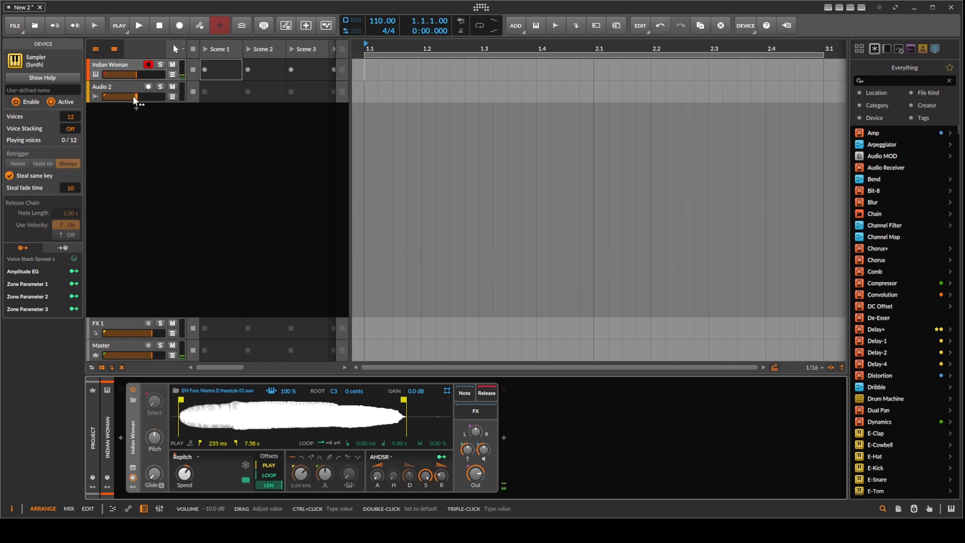
Add a new instrument track with a Polysynth below Audio 2 and record-arm it.
{"action": "left_click", "coordinate": [125, 119]}
{"action": "double_click", "coordinate": [125, 120]}
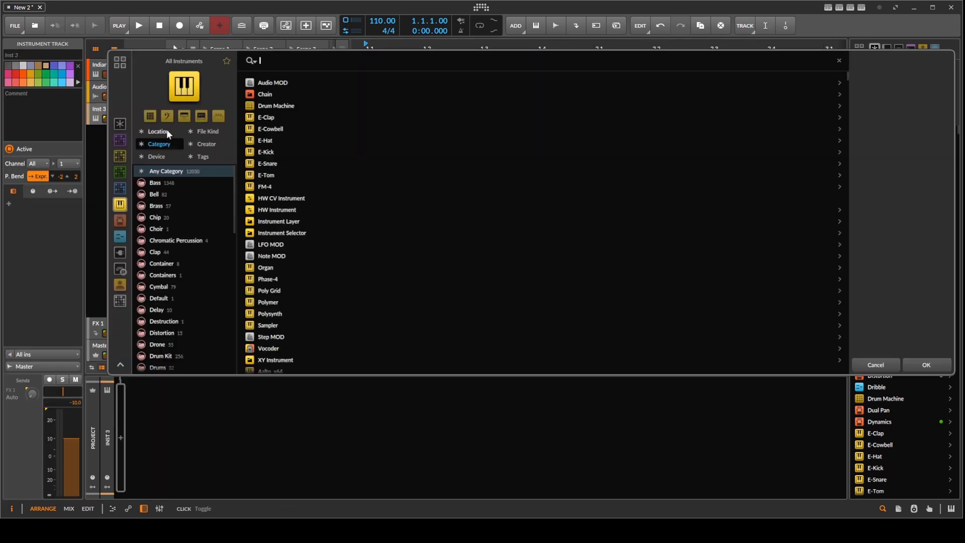
{"action": "type", "text": "po"}
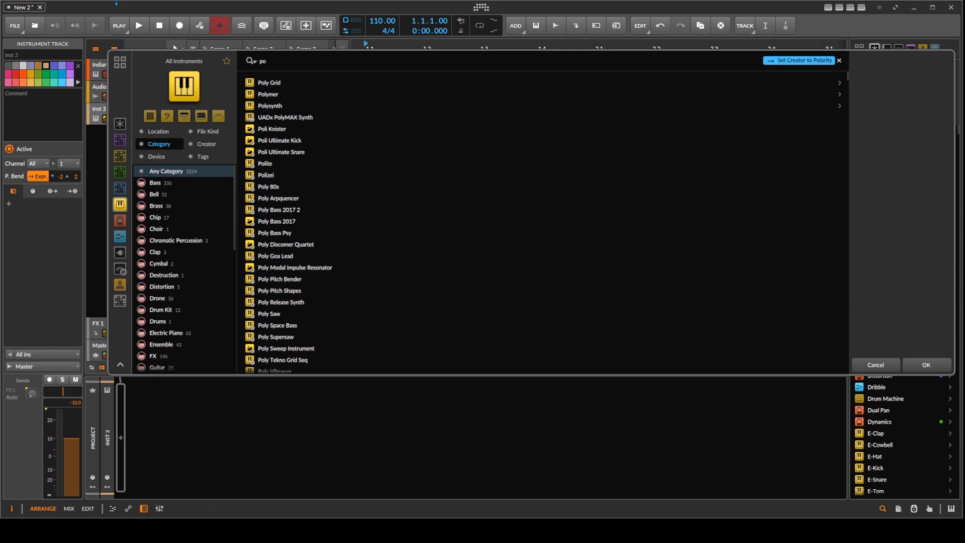
{"action": "double_click", "coordinate": [276, 105]}
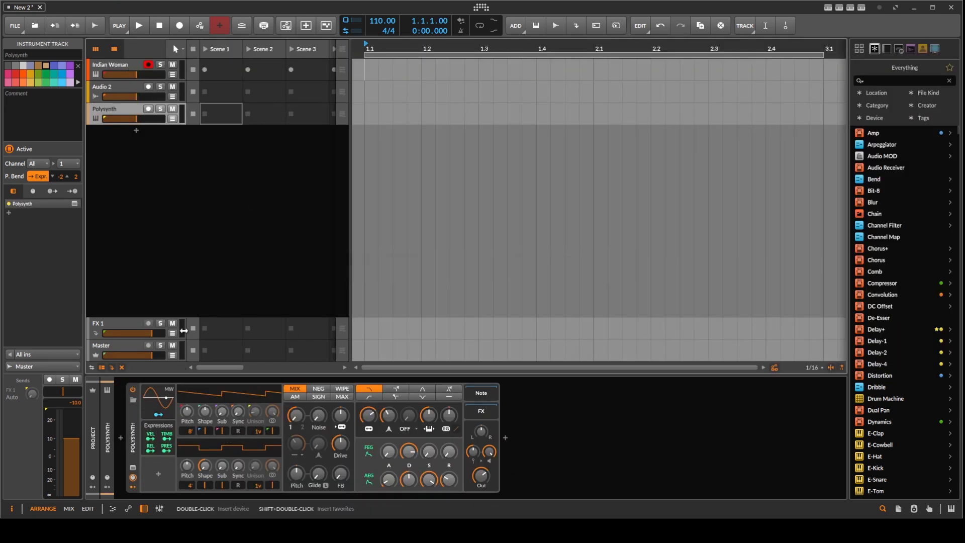
{"action": "left_click", "coordinate": [147, 109]}
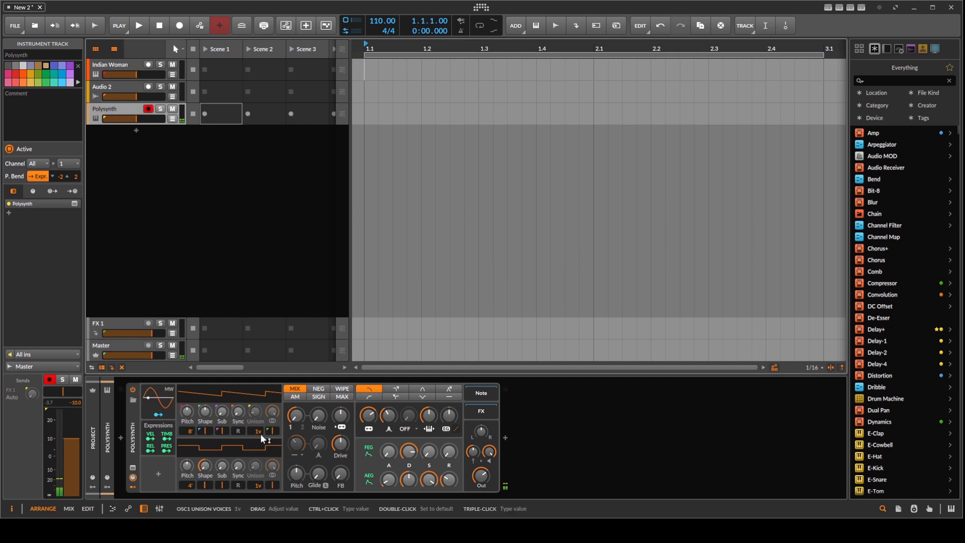
Set the Polysynth's oscillator 1 to 2 unison voices and adjust its unison spread.
{"action": "left_click_drag", "start_coordinate": [257, 431], "coordinate": [256, 412]}
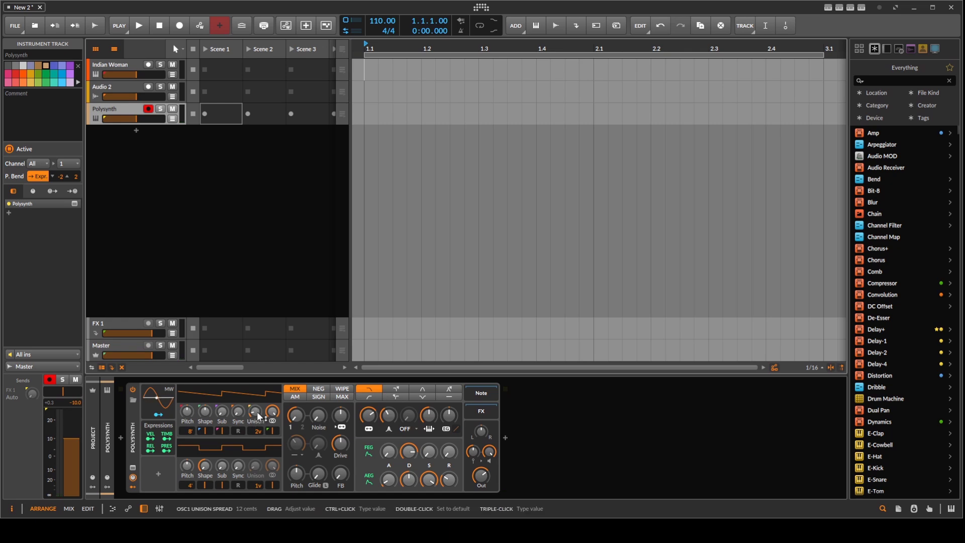
{"action": "left_click_drag", "start_coordinate": [260, 417], "coordinate": [258, 420]}
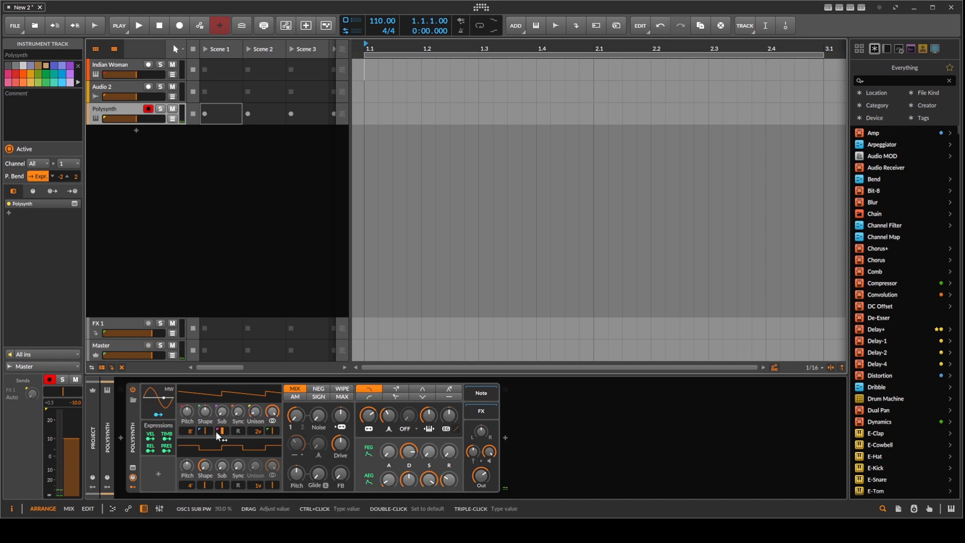
Delete the Polysynth from its track and record-arm the Indian Woman track instead.
{"action": "left_click", "coordinate": [133, 445]}
{"action": "key", "text": "Delete"}
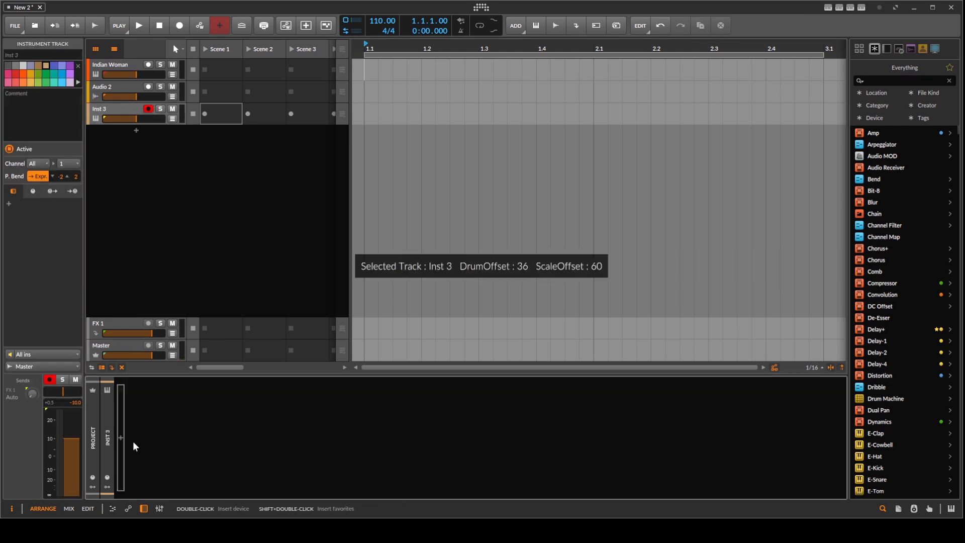
{"action": "left_click", "coordinate": [121, 66]}
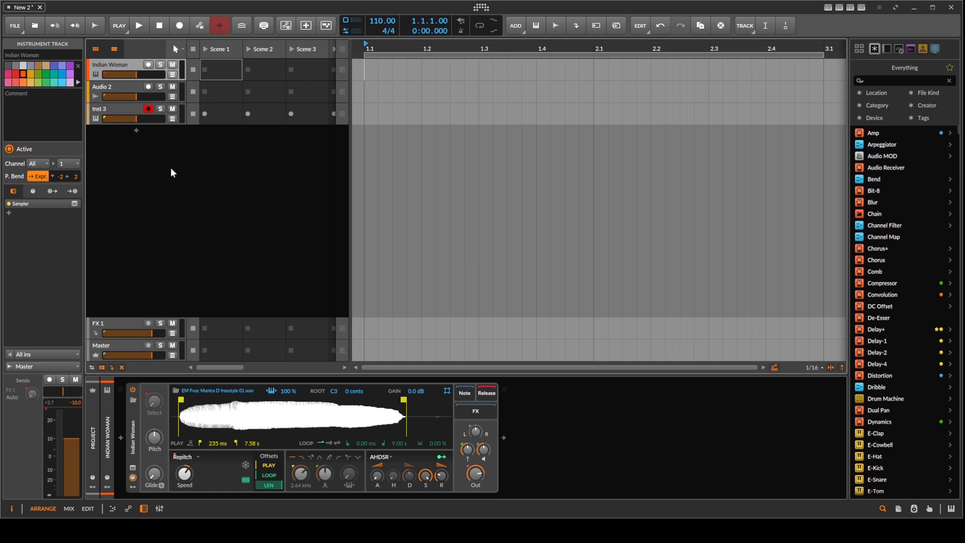
{"action": "left_click", "coordinate": [149, 65]}
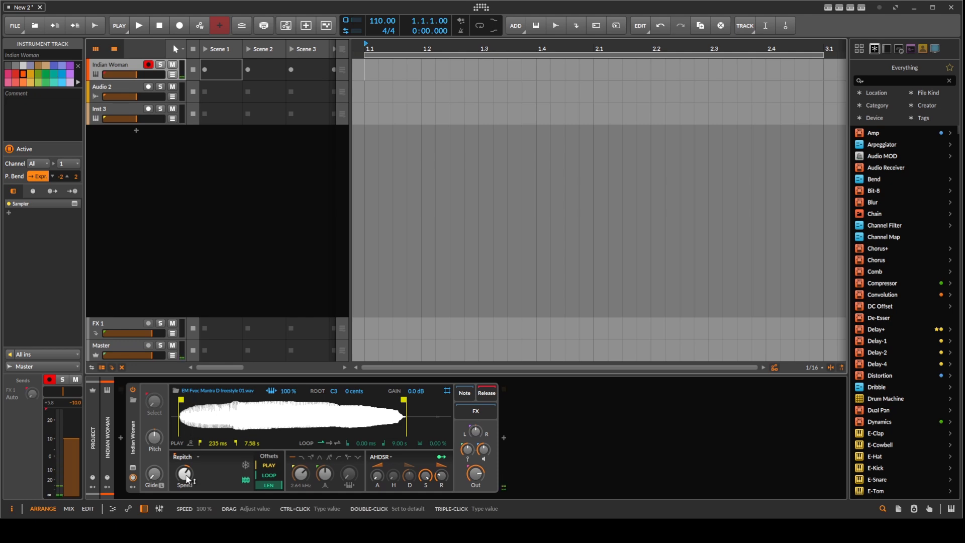
Enable looping in the Sampler with the loop from 1.61 s to 5.40 s and the play start at 3.47 s.
{"action": "mouse_move", "coordinate": [185, 473]}
{"action": "left_mouse_down"}
{"action": "mouse_move", "coordinate": [185, 509]}
{"action": "mouse_move", "coordinate": [188, 485]}
{"action": "left_mouse_up"}
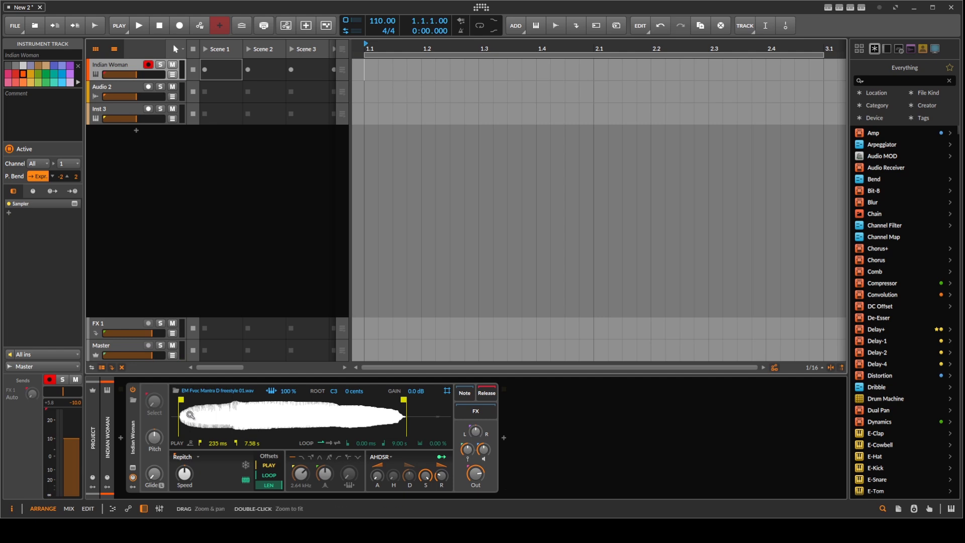
{"action": "left_click", "coordinate": [329, 442]}
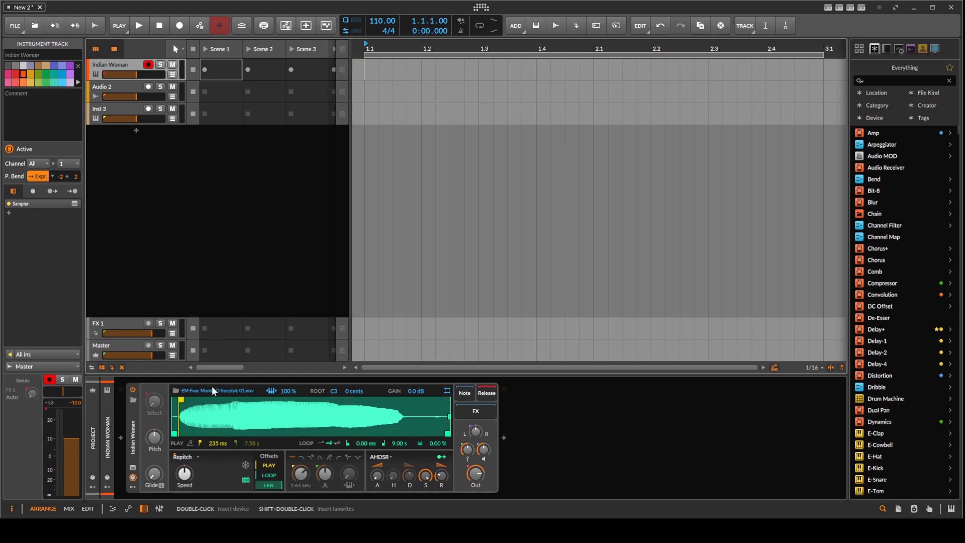
{"action": "left_click_drag", "start_coordinate": [173, 434], "coordinate": [222, 434]}
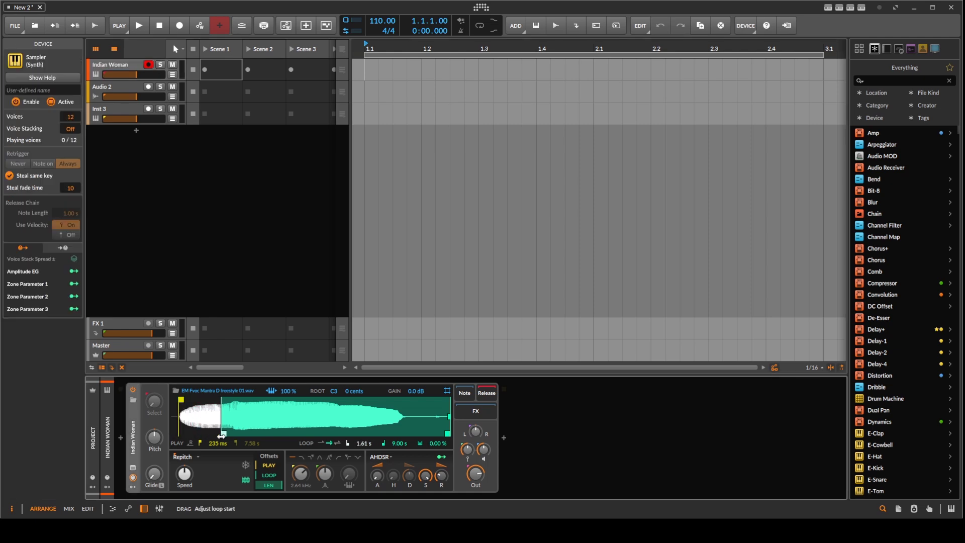
{"action": "left_click_drag", "start_coordinate": [448, 434], "coordinate": [338, 433]}
{"action": "left_click_drag", "start_coordinate": [181, 400], "coordinate": [277, 411]}
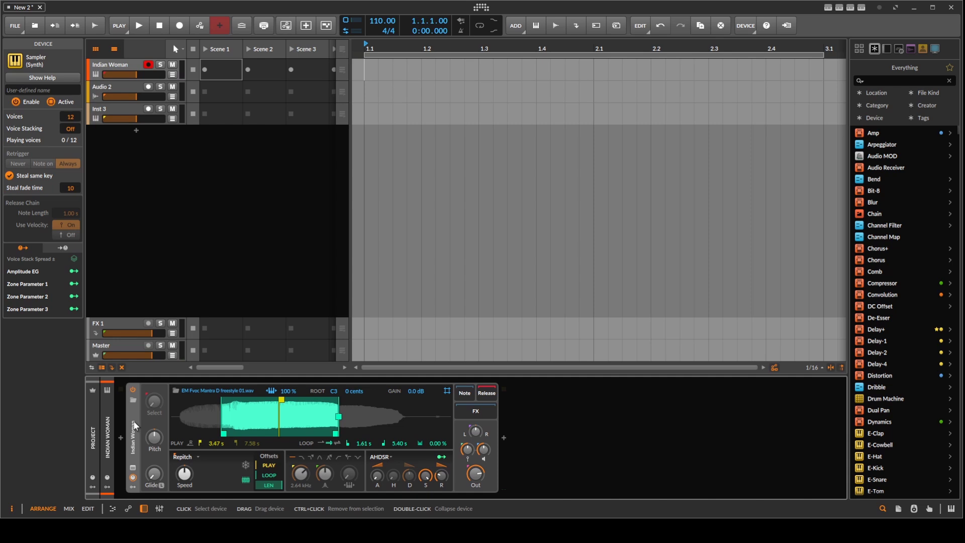
Set the Sampler's voice stacking to 2 and modulate its Speed from Voice Stack Spread by 1.000.
{"action": "left_click_drag", "start_coordinate": [70, 129], "coordinate": [70, 125]}
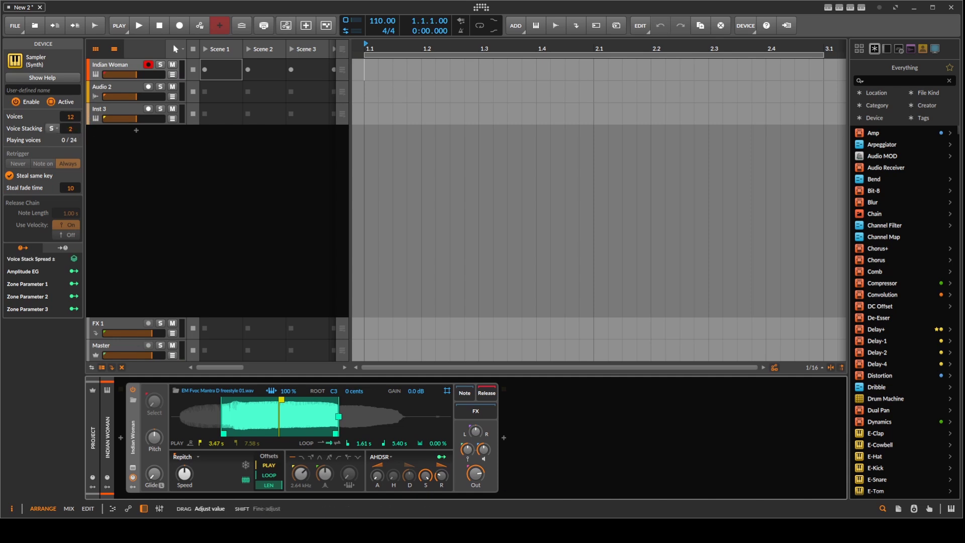
{"action": "left_click", "coordinate": [73, 259]}
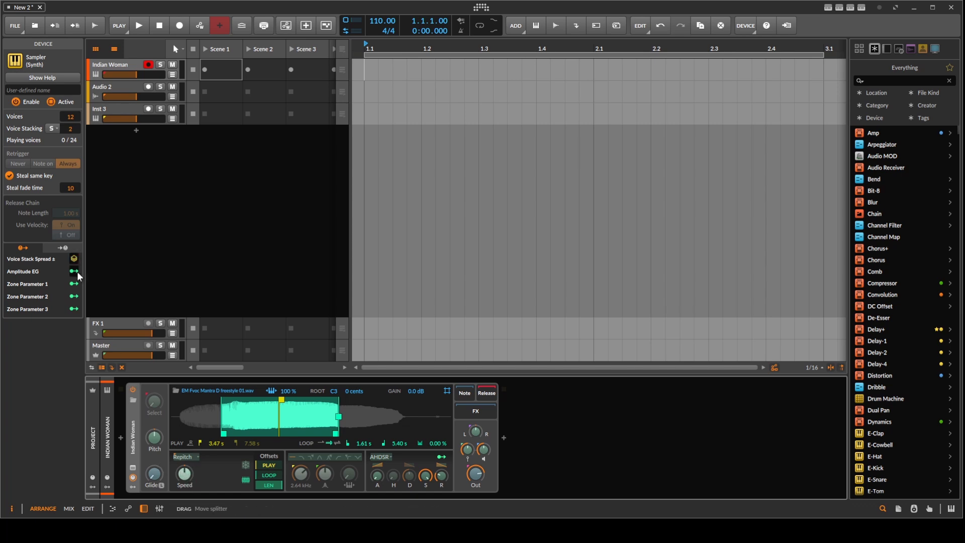
{"action": "left_click_drag", "start_coordinate": [185, 473], "coordinate": [185, 464]}
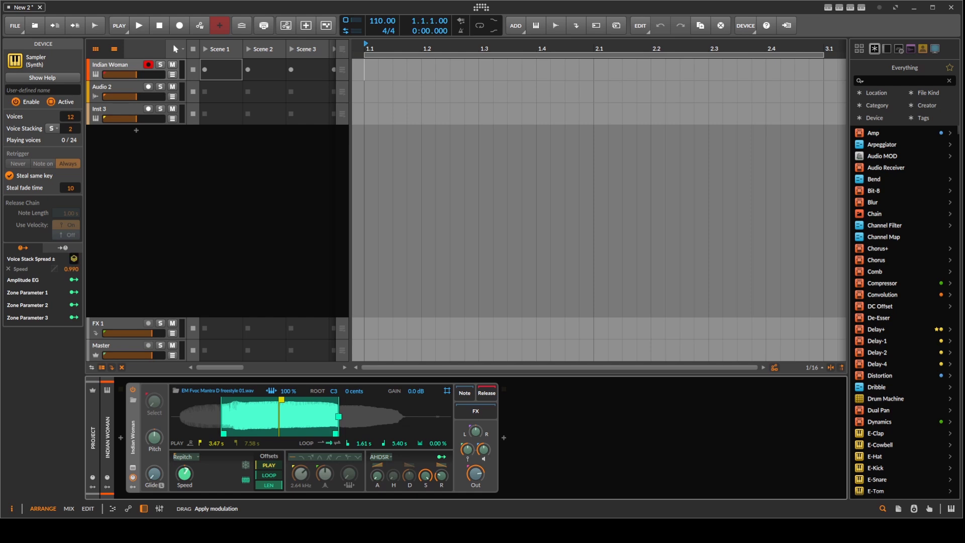
{"action": "left_click_drag", "start_coordinate": [186, 474], "coordinate": [186, 471]}
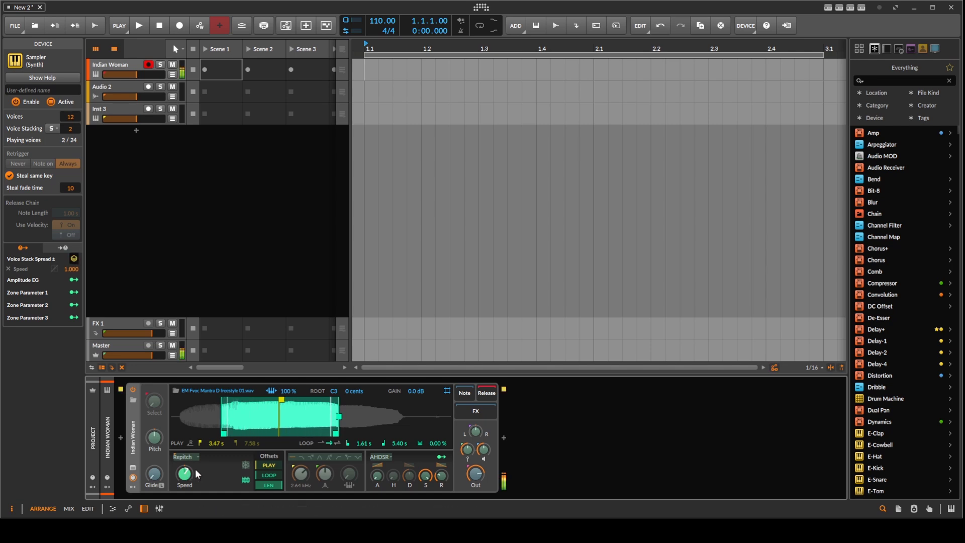
Set the sample's loop crossfade to 17.1 % and the Sampler's voice stacking to 11.
{"action": "left_click_drag", "start_coordinate": [339, 417], "coordinate": [330, 417]}
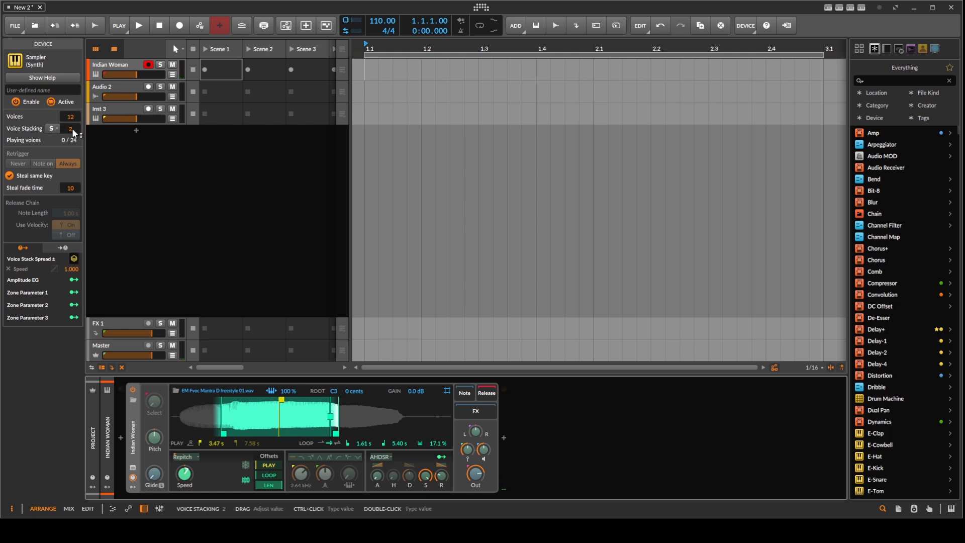
{"action": "mouse_move", "coordinate": [71, 128]}
{"action": "left_mouse_down"}
{"action": "mouse_move", "coordinate": [71, 116]}
{"action": "mouse_move", "coordinate": [72, 129]}
{"action": "left_mouse_up"}
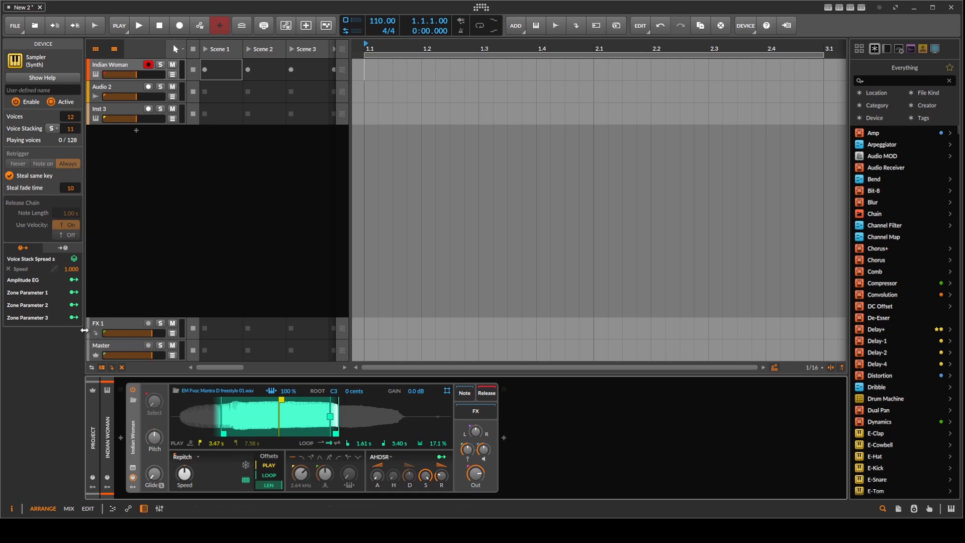
Remove the Speed modulation from Voice Stack Spread and add a Stack Spread modulator to the Sampler.
{"action": "left_click", "coordinate": [8, 269]}
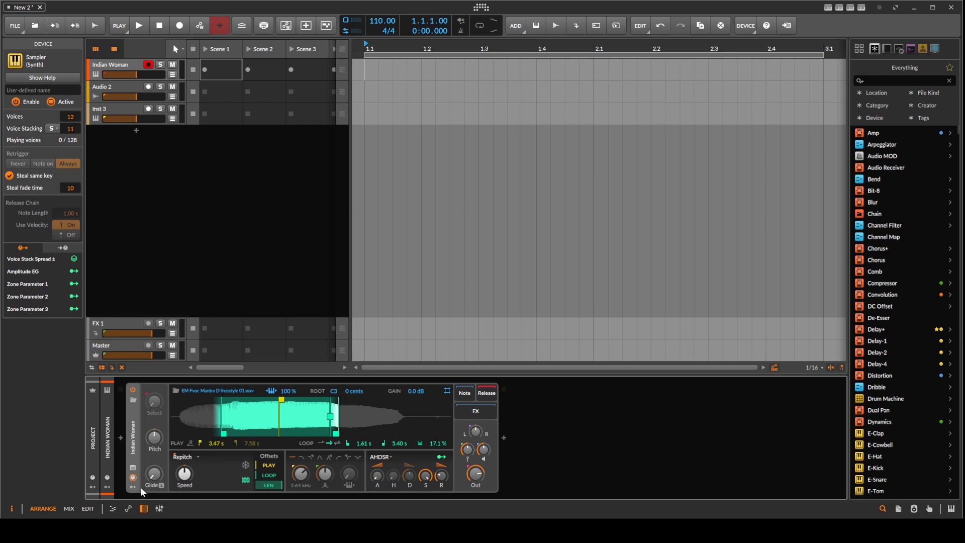
{"action": "left_click", "coordinate": [133, 486]}
{"action": "left_click", "coordinate": [146, 401]}
{"action": "type", "text": "stac"}
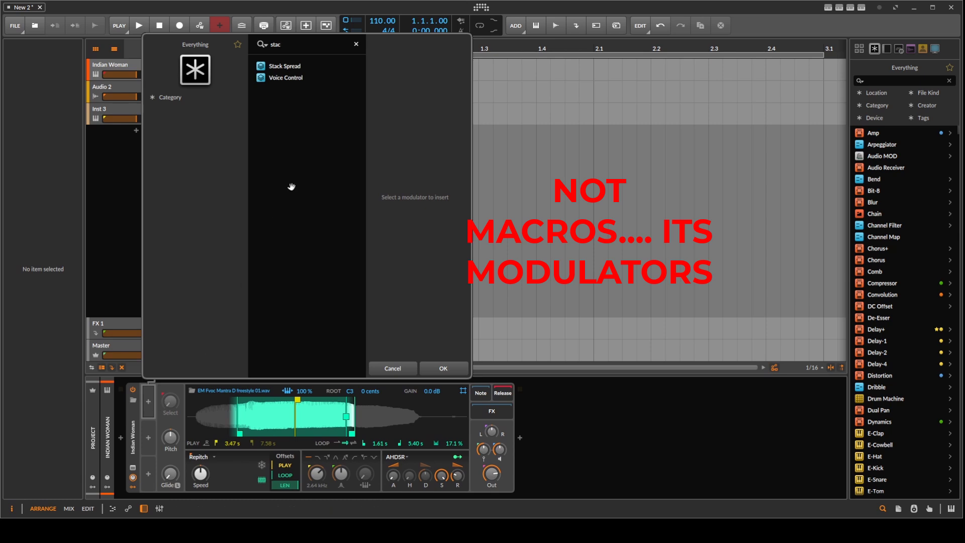
{"action": "double_click", "coordinate": [289, 65]}
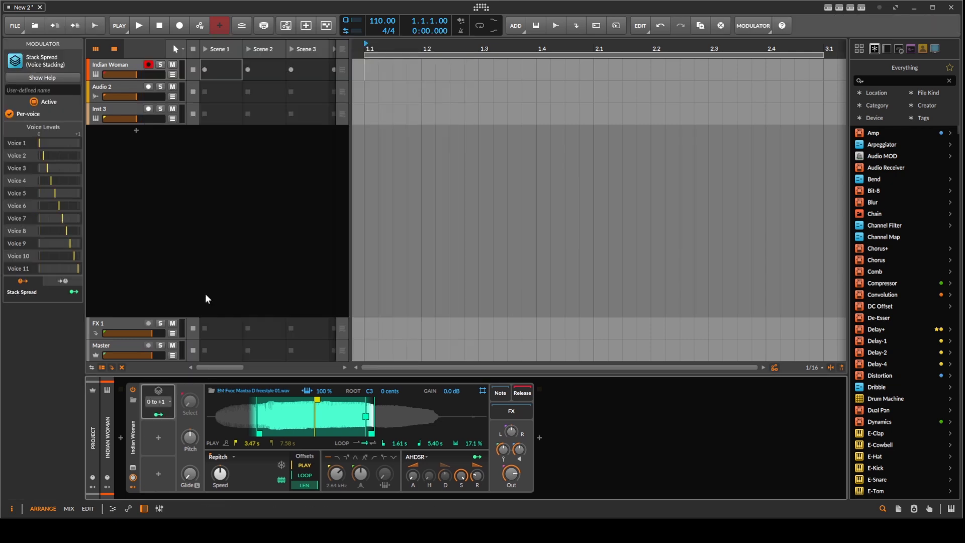
Map the Stack Spread modulator to Speed with an amount of 1.000 and set its spread mode to -1 to +1.
{"action": "left_click", "coordinate": [158, 412]}
{"action": "left_click_drag", "start_coordinate": [220, 473], "coordinate": [220, 423]}
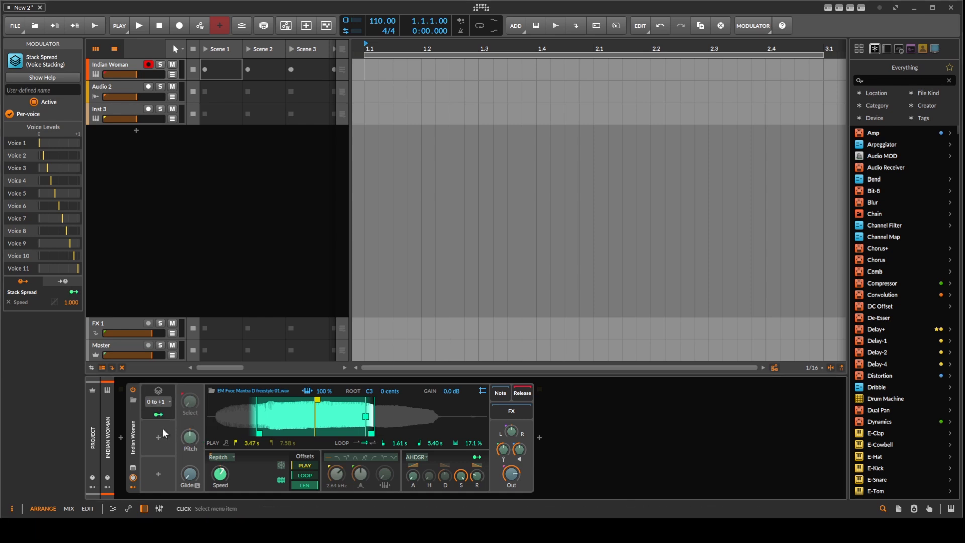
{"action": "left_click", "coordinate": [177, 425]}
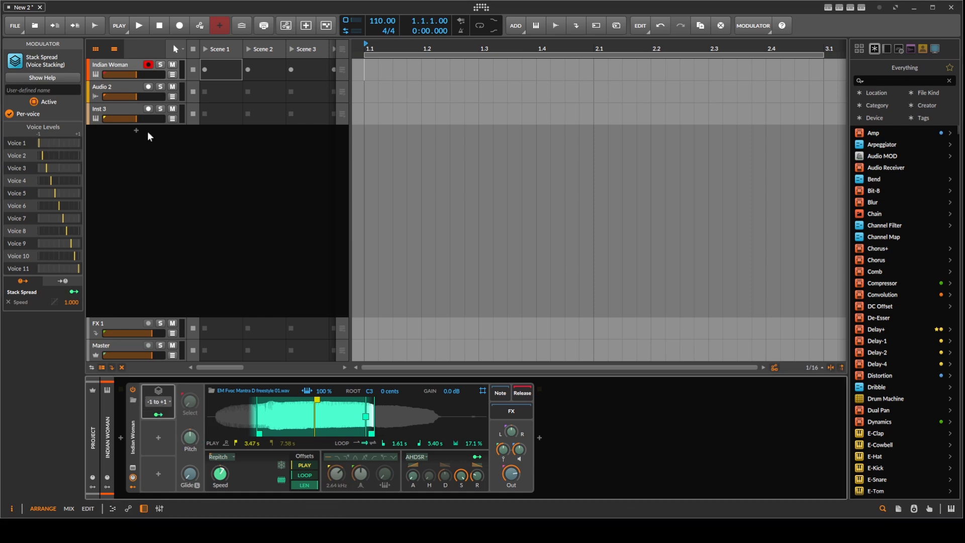
{"action": "left_click", "coordinate": [138, 433]}
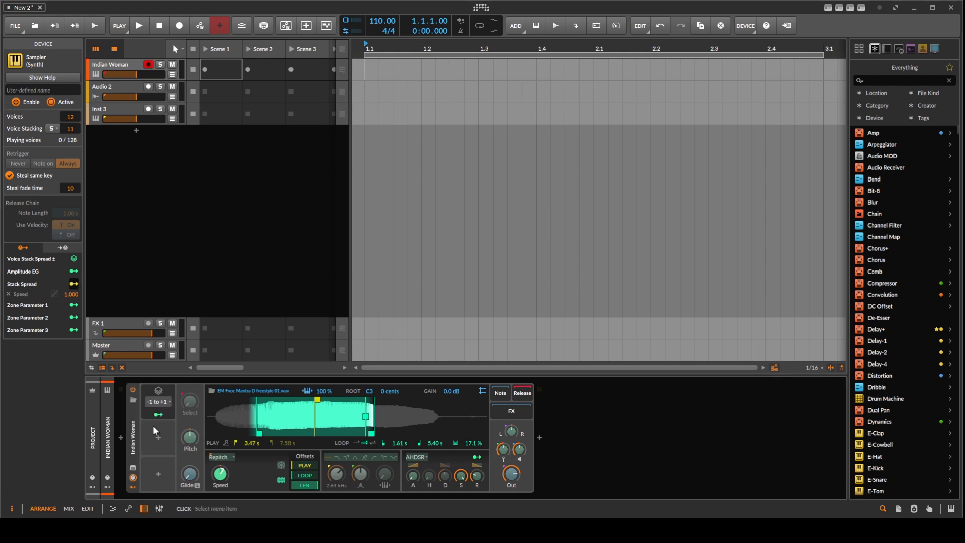
{"action": "left_click", "coordinate": [182, 424]}
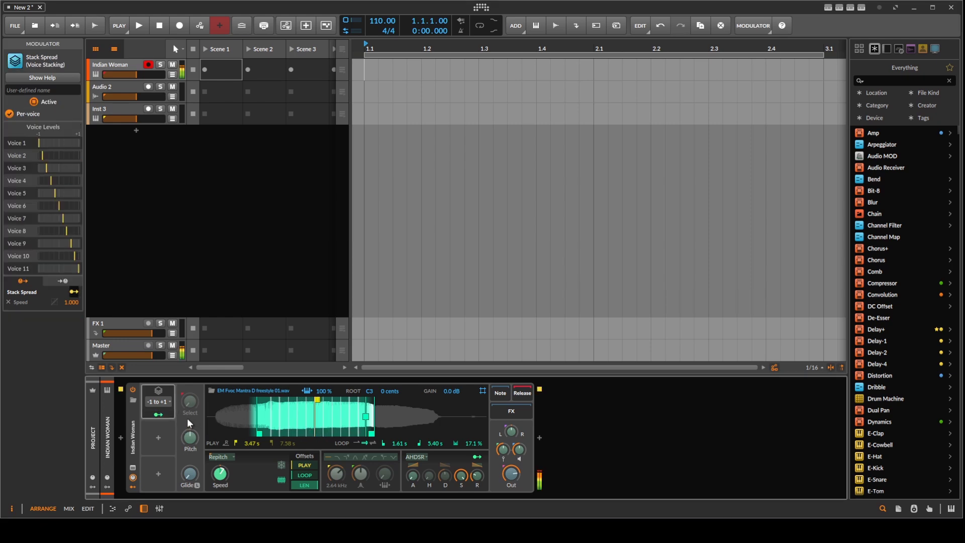
Try the Stack Spread modes 0 to +1 and Straight on the Sampler, and finish with the mode set to Golden.
{"action": "left_click", "coordinate": [161, 403]}
{"action": "left_click", "coordinate": [200, 393]}
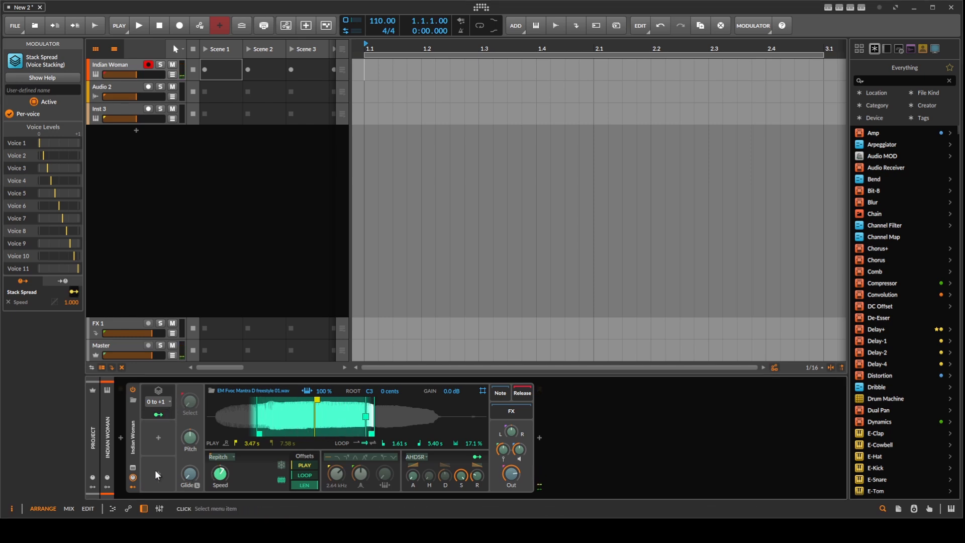
{"action": "left_click", "coordinate": [205, 467]}
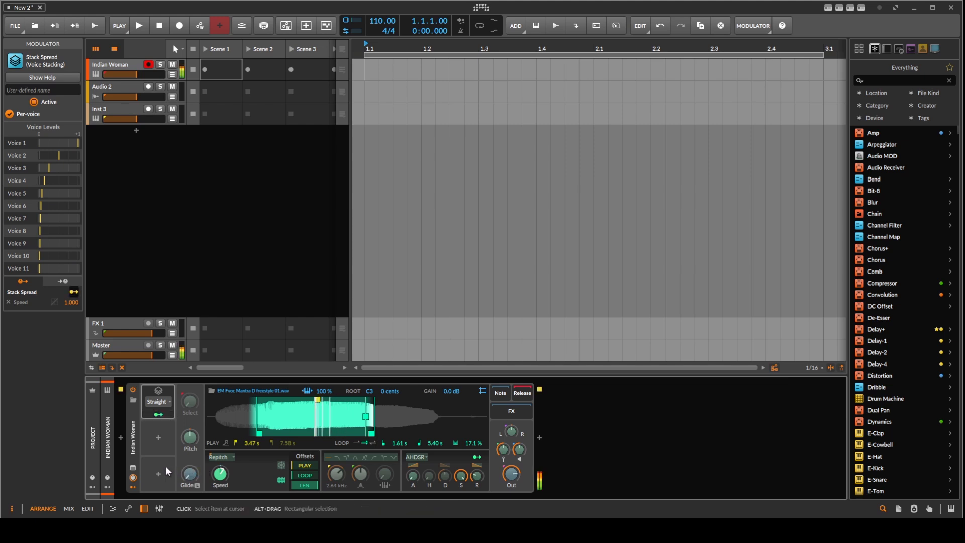
{"action": "left_click", "coordinate": [162, 402]}
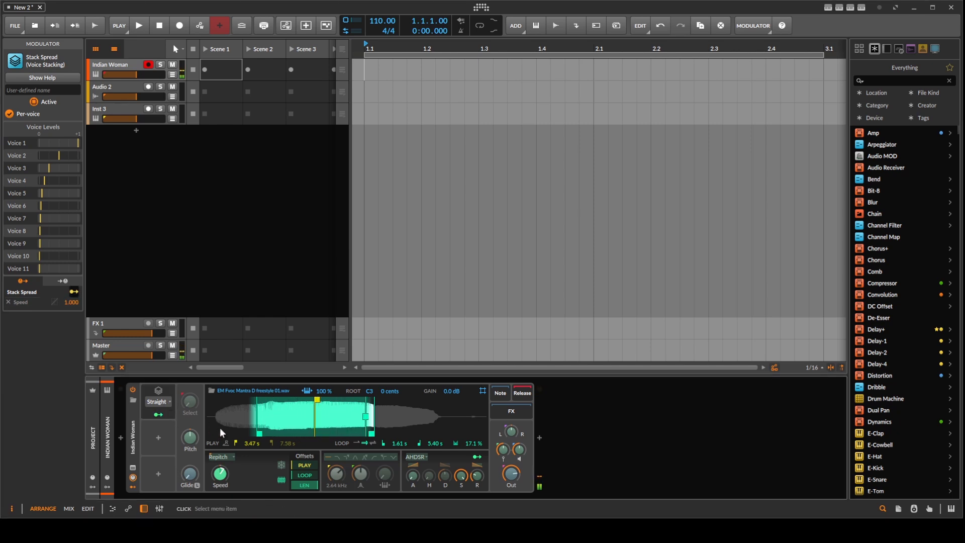
{"action": "left_click", "coordinate": [199, 485]}
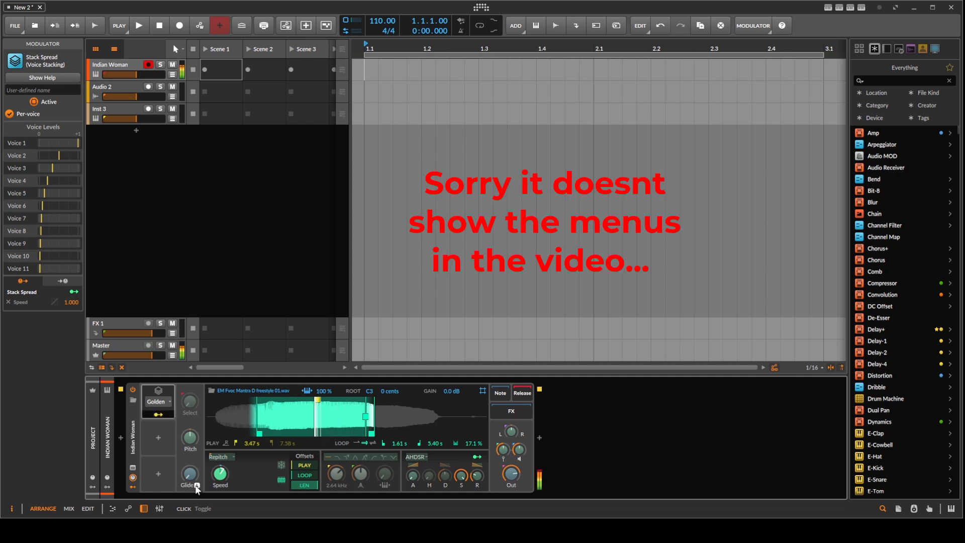
Set the Sampler's Stack Spread modulator to the random bipolar mode, Rand±.
{"action": "left_click", "coordinate": [219, 458]}
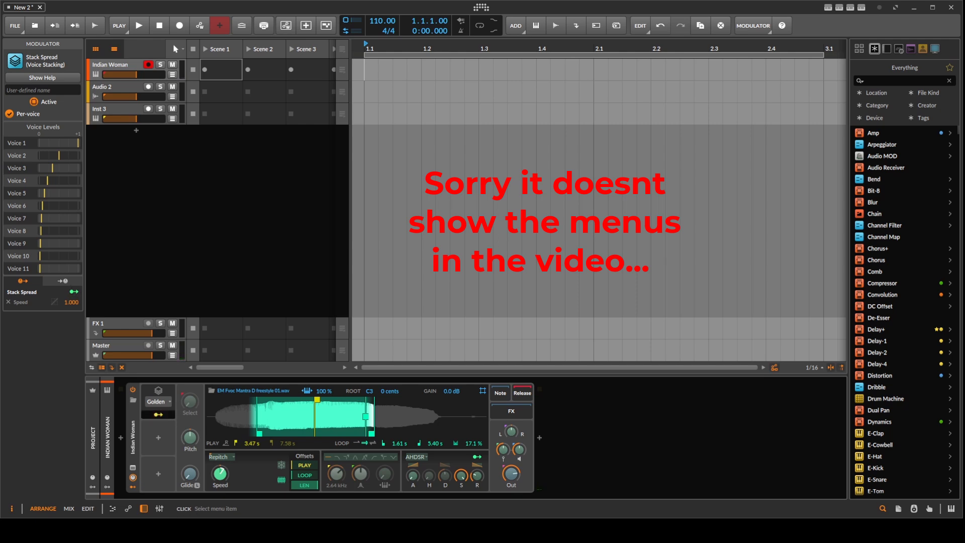
{"action": "left_click", "coordinate": [216, 471]}
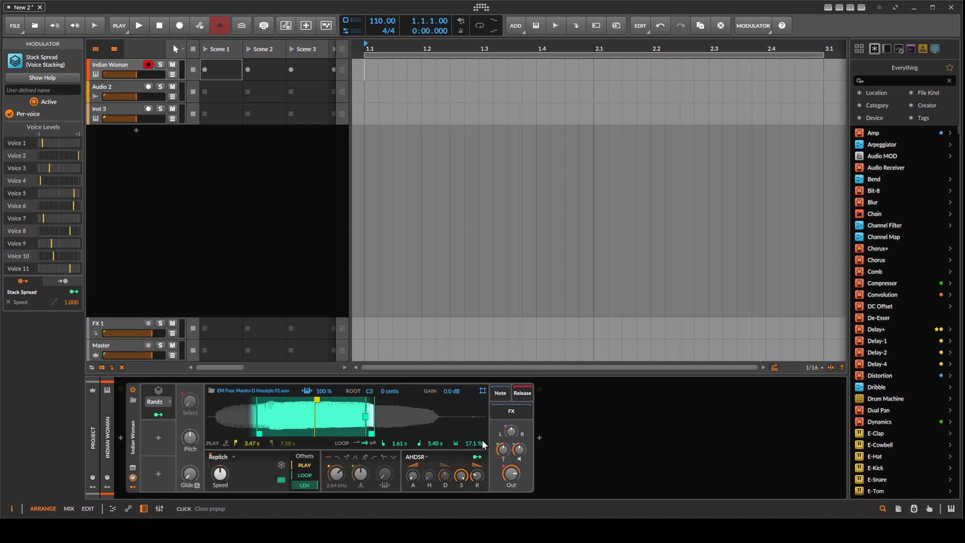
{"action": "left_click", "coordinate": [180, 410]}
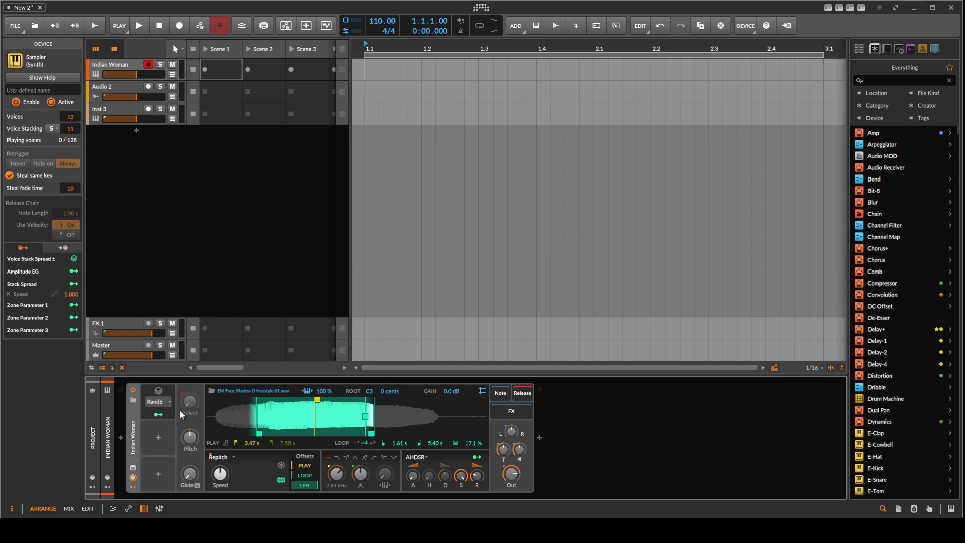
Add a Voice Control modulator to the Sampler's next free modulator slot, and start and cancel mapping for Stack Voice 1.
{"action": "left_click", "coordinate": [159, 440]}
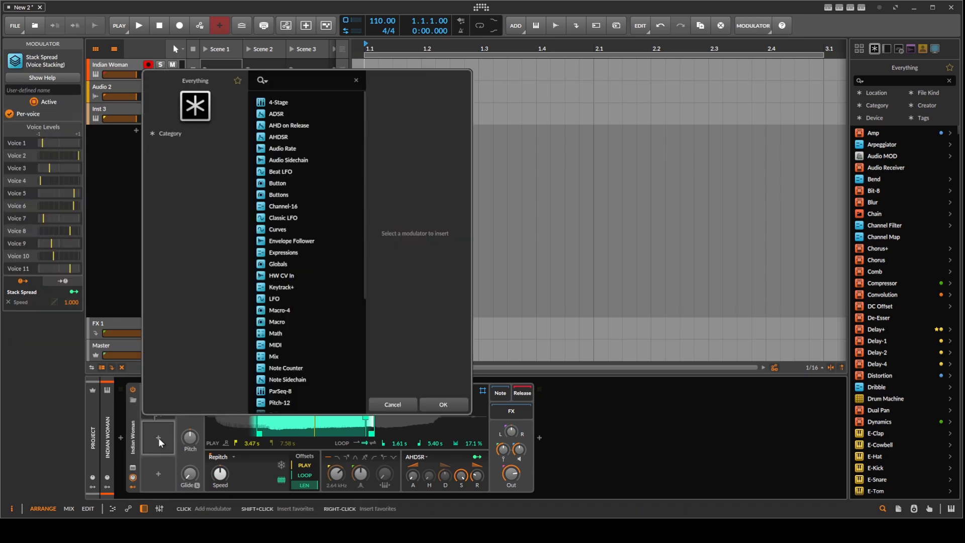
{"action": "type", "text": "vol"}
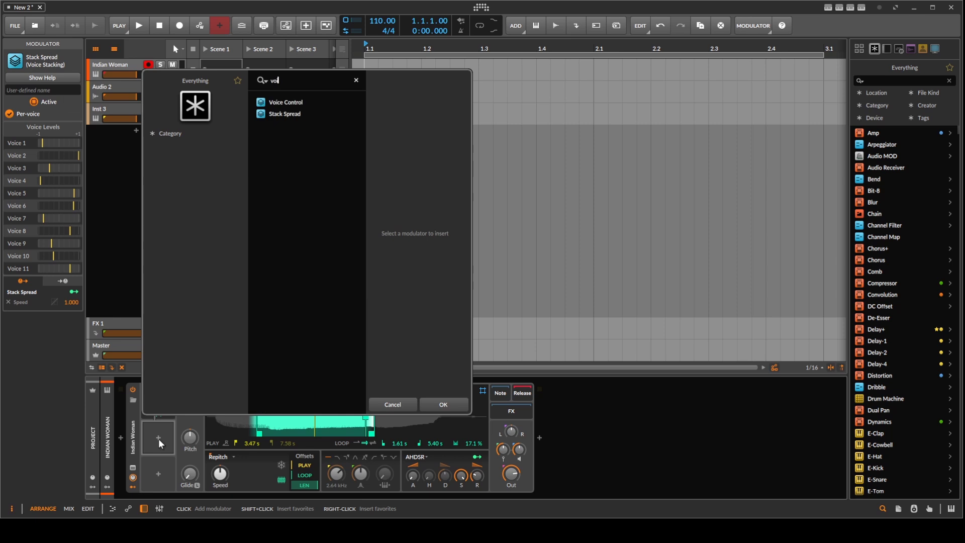
{"action": "double_click", "coordinate": [286, 102]}
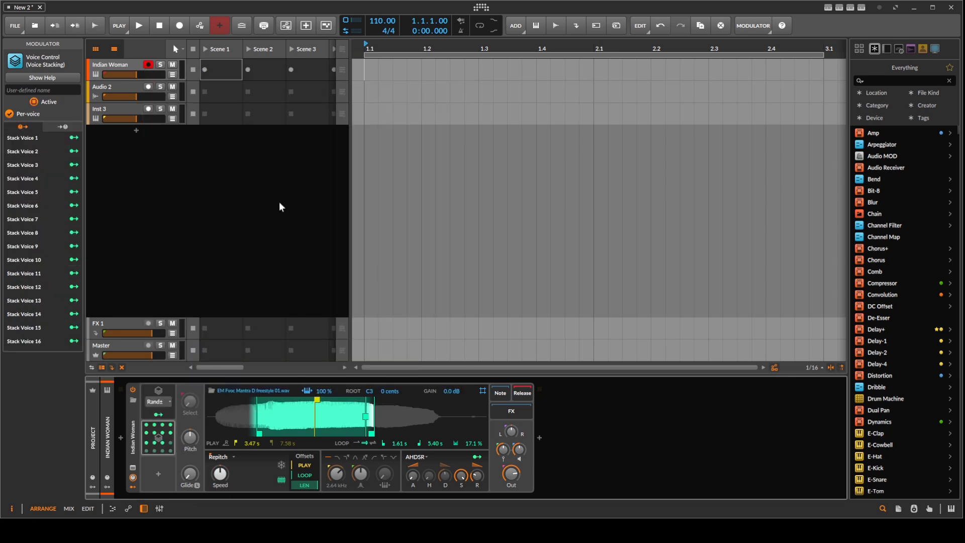
{"action": "left_click", "coordinate": [73, 138]}
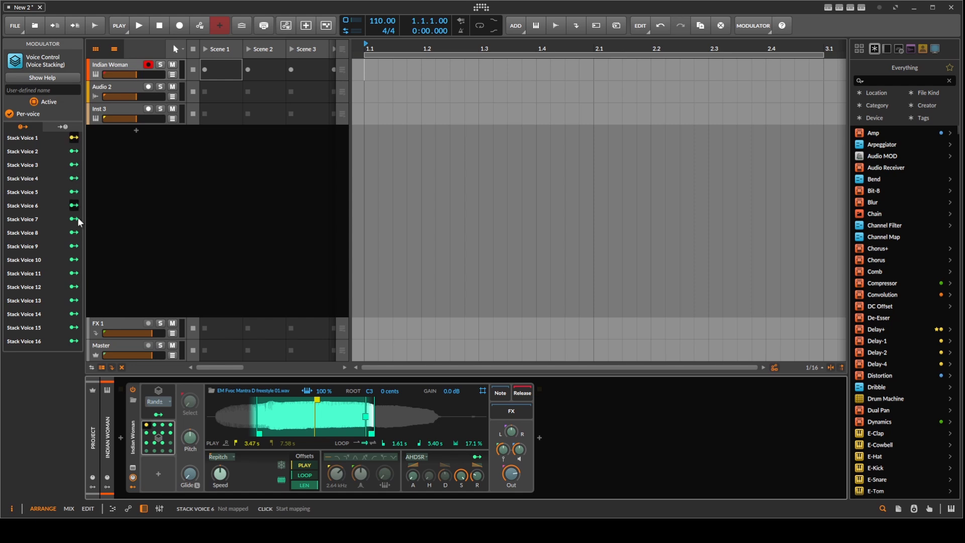
{"action": "left_click", "coordinate": [75, 140]}
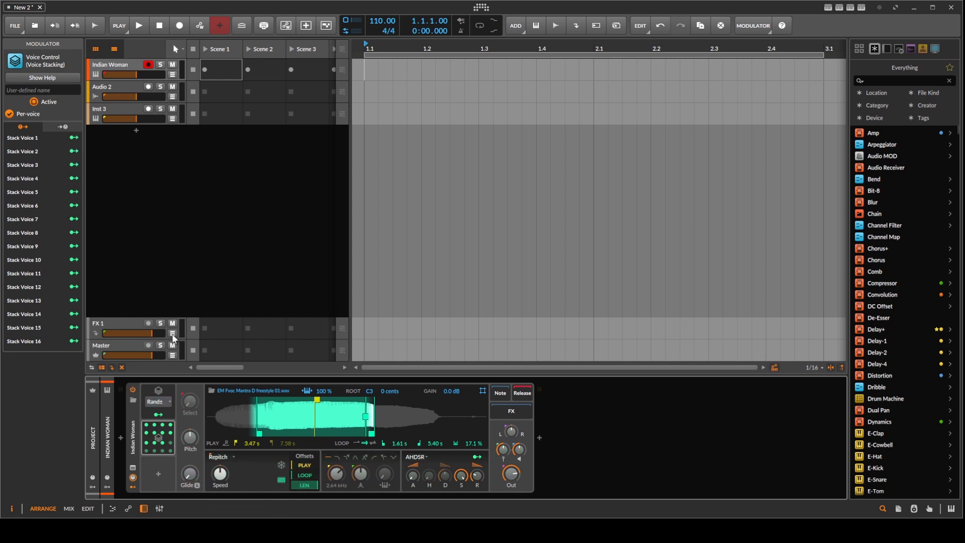